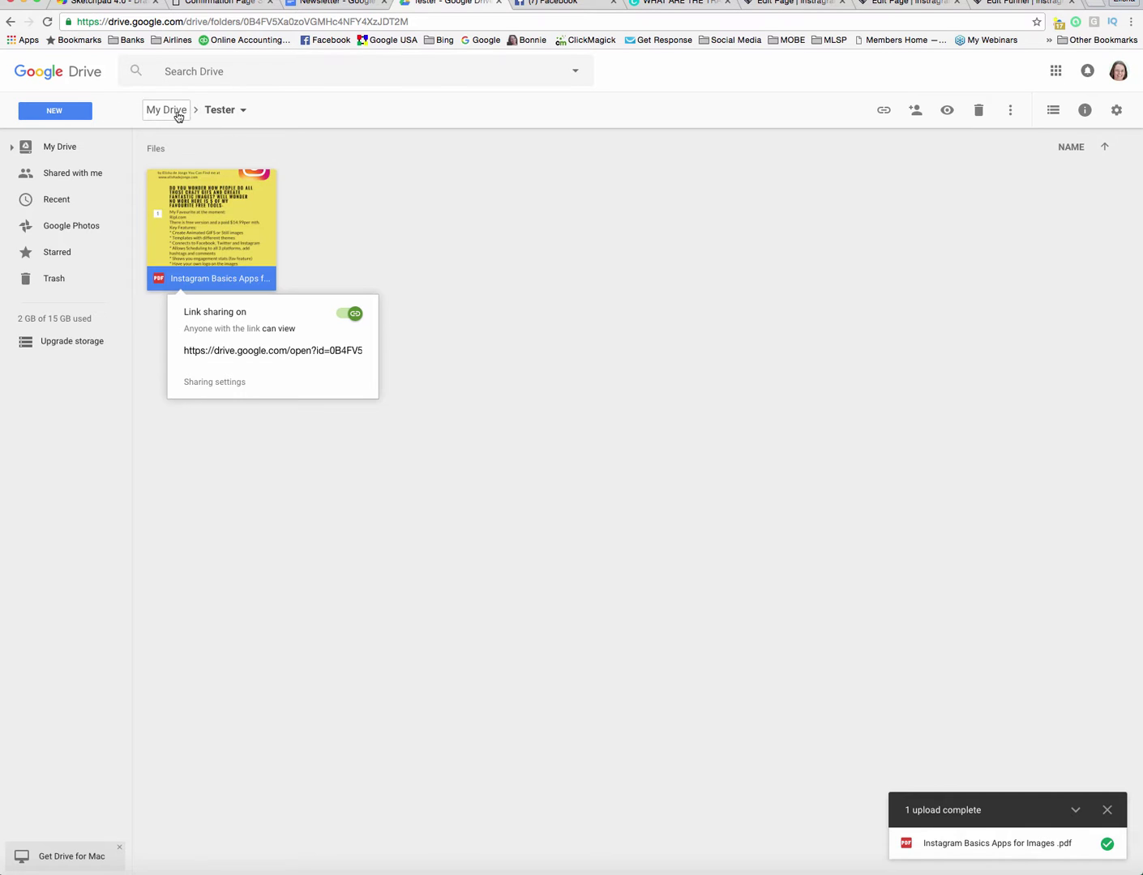
Step: Dismiss the sharing popup for the uploaded Instagram Basics Apps for Images PDF
click(611, 317)
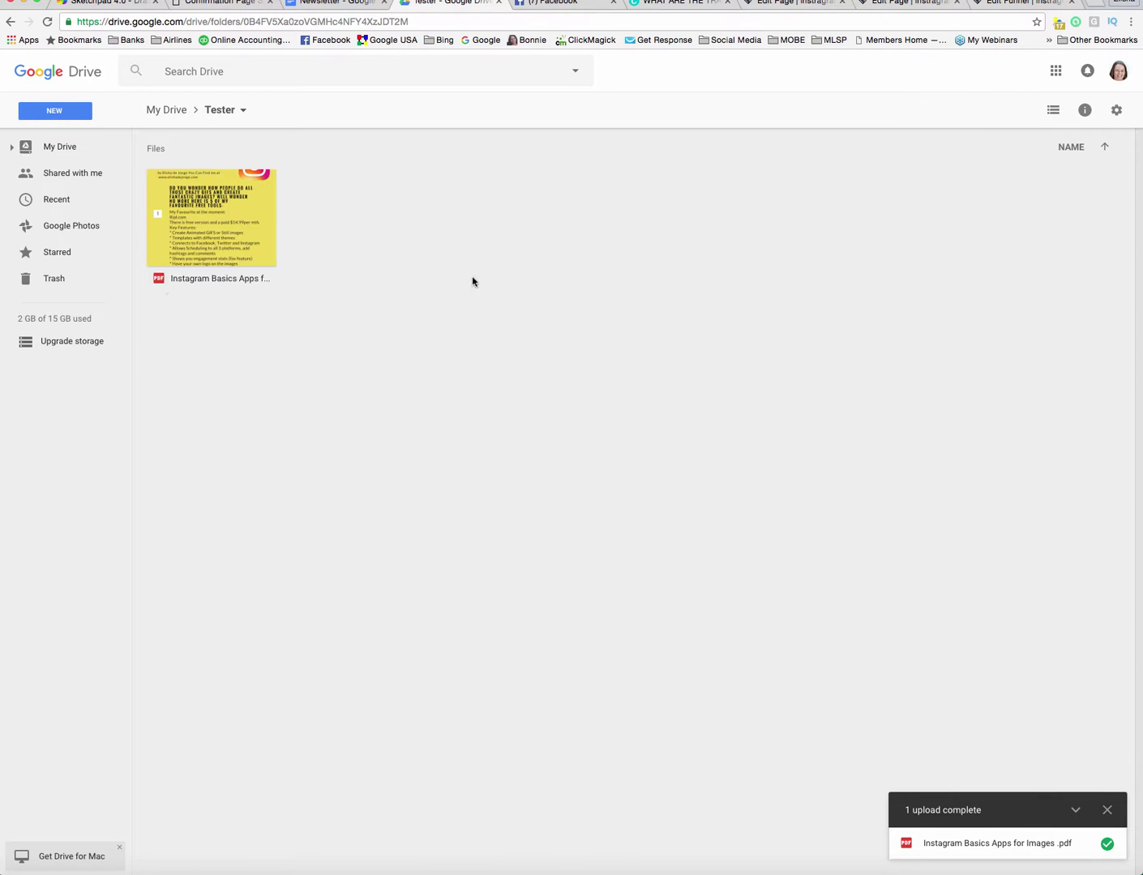
Step: Drag the Instagram Basics For Beginners PDF from Instagram Cheat Sheet Series into Tester
click(22, 872)
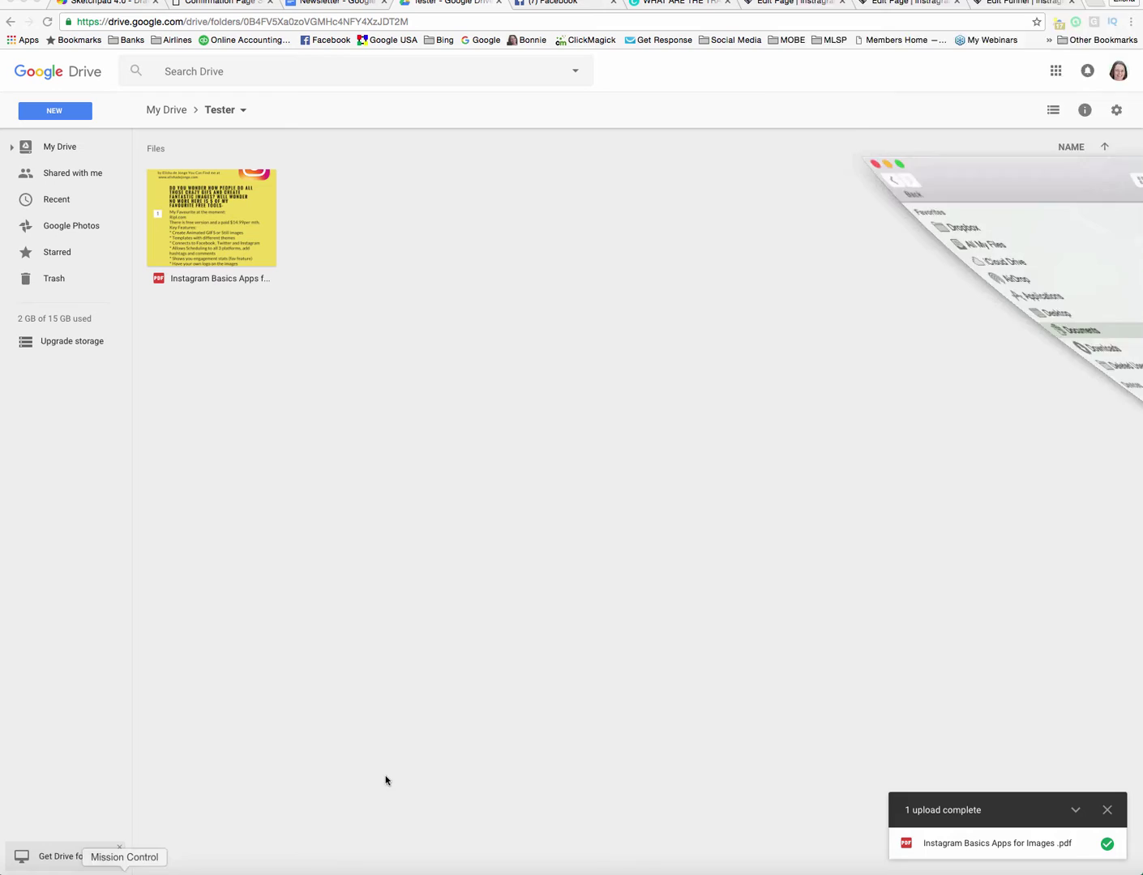
drag(892, 10, 390, 127)
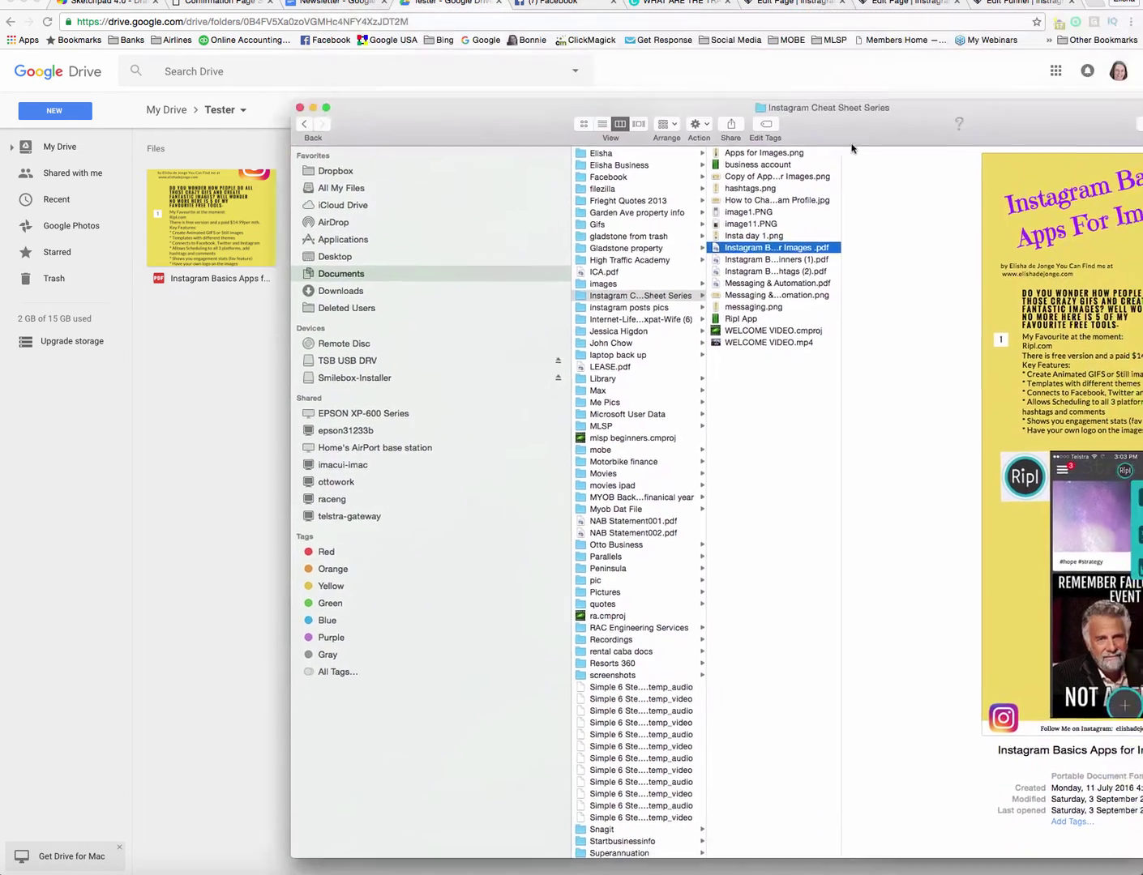
drag(852, 148, 801, 405)
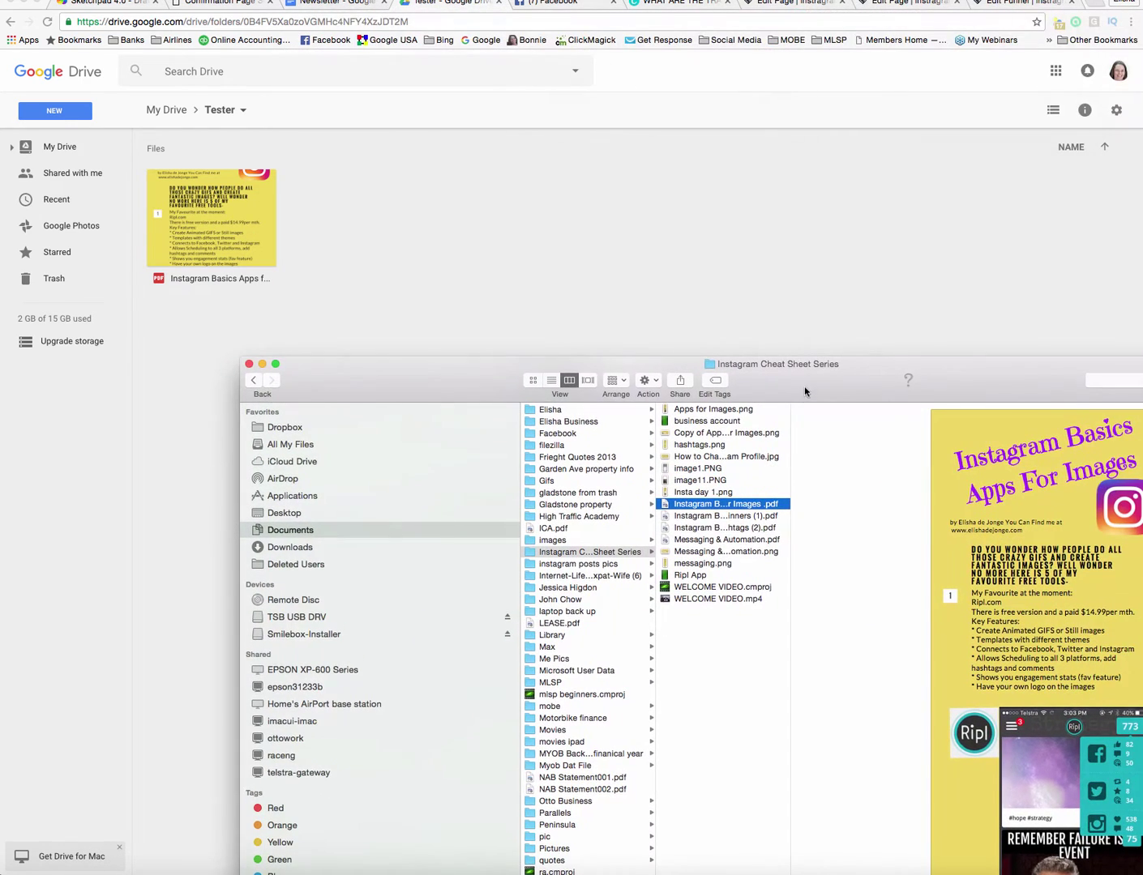
click(701, 518)
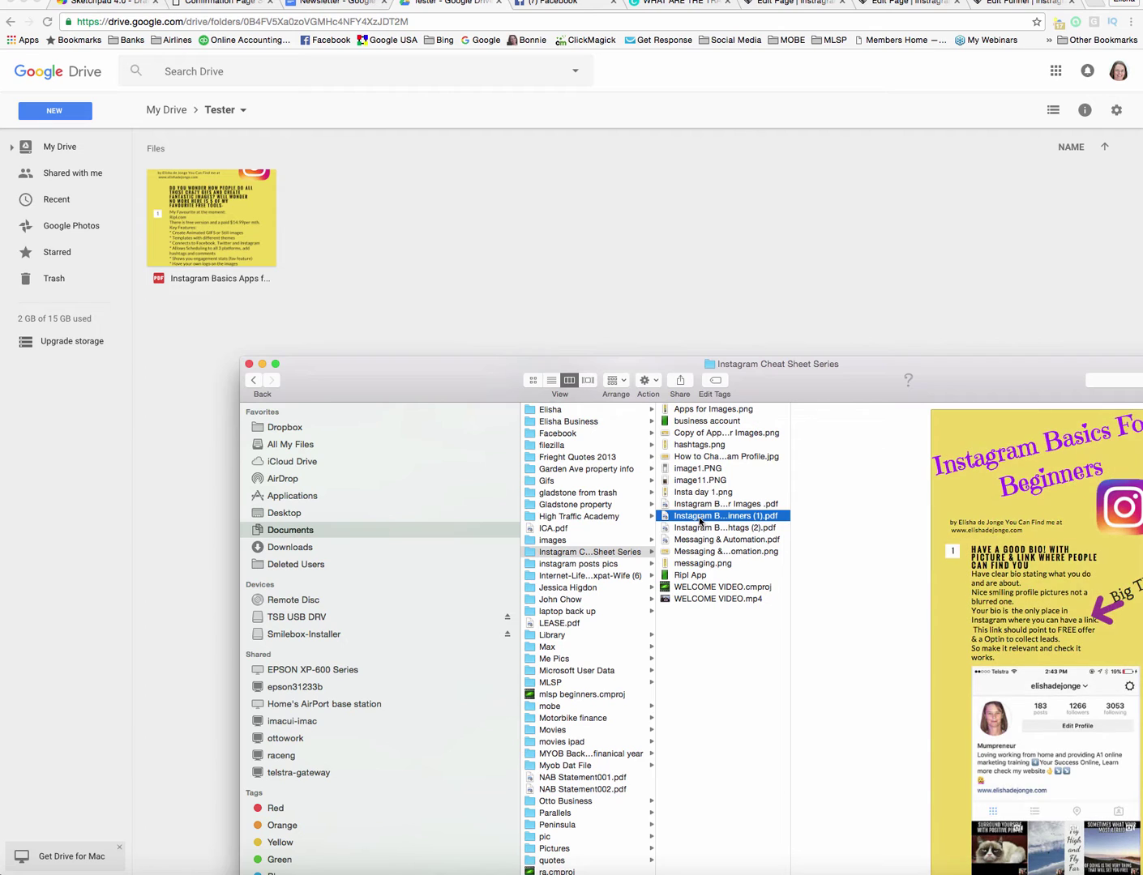
drag(700, 521, 1010, 522)
scroll(1036, 567, down, 2)
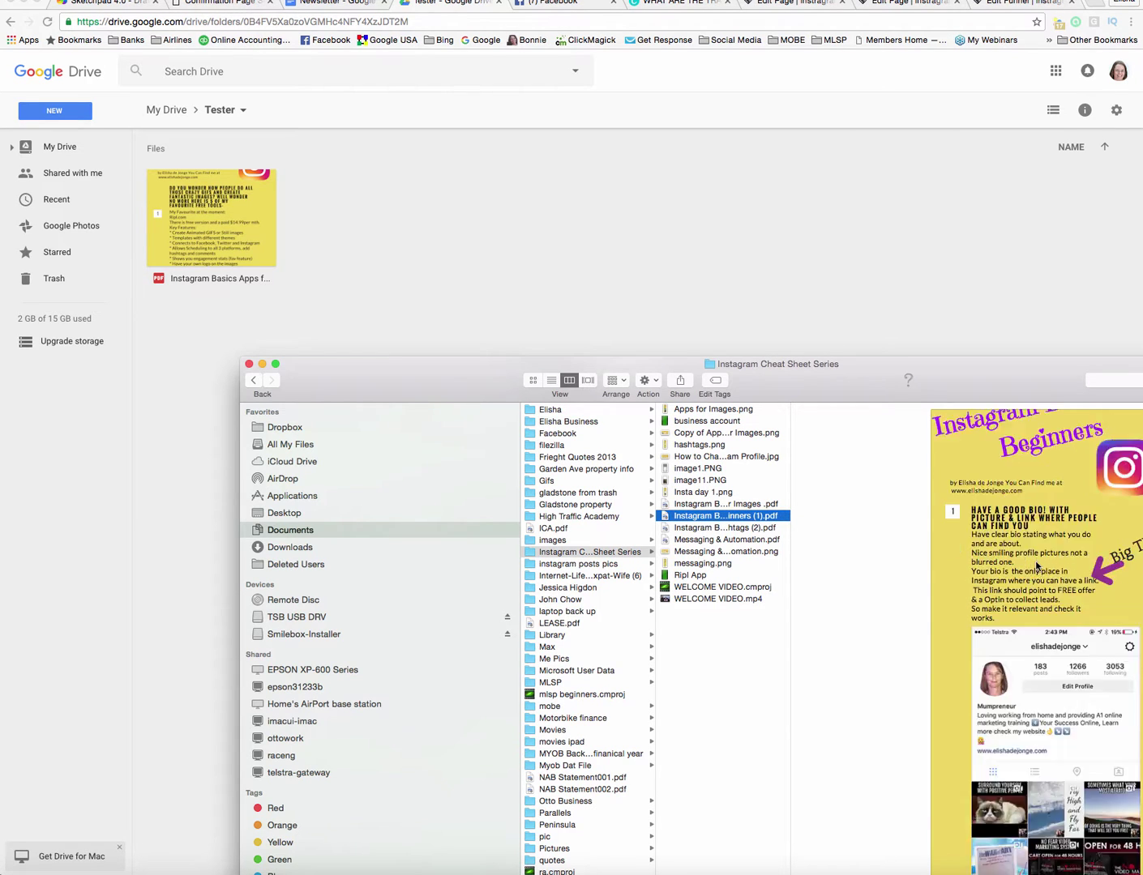
scroll(1037, 567, up, 3)
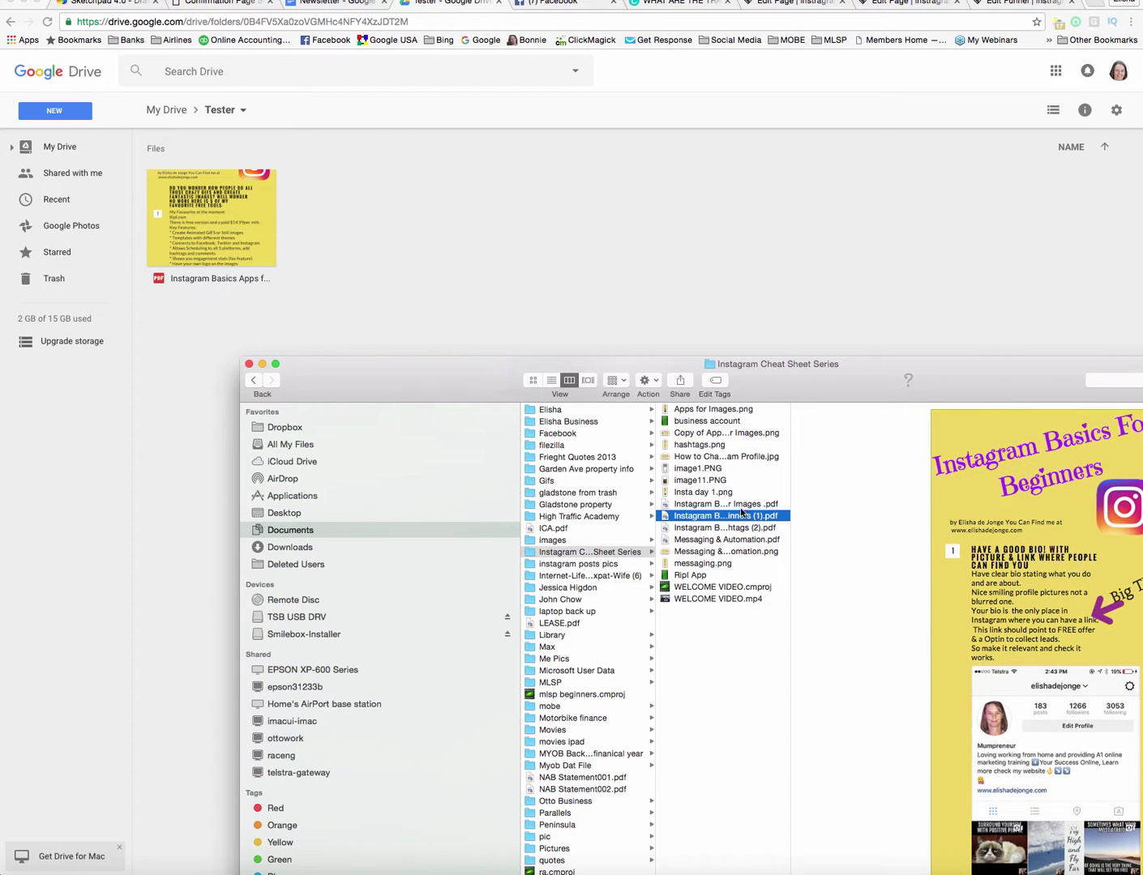
drag(741, 514, 613, 285)
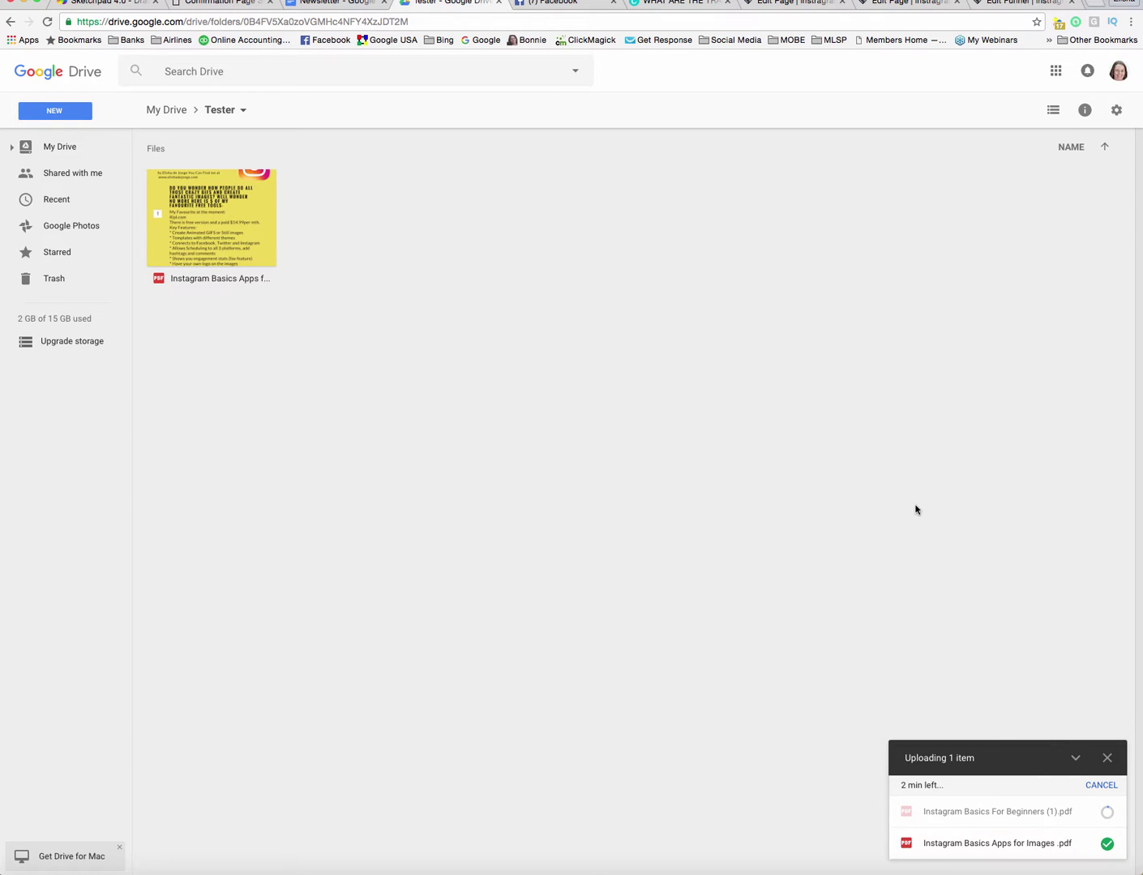
Step: Get a shareable link for the Instagram Basics Apps for Images PDF
click(240, 249)
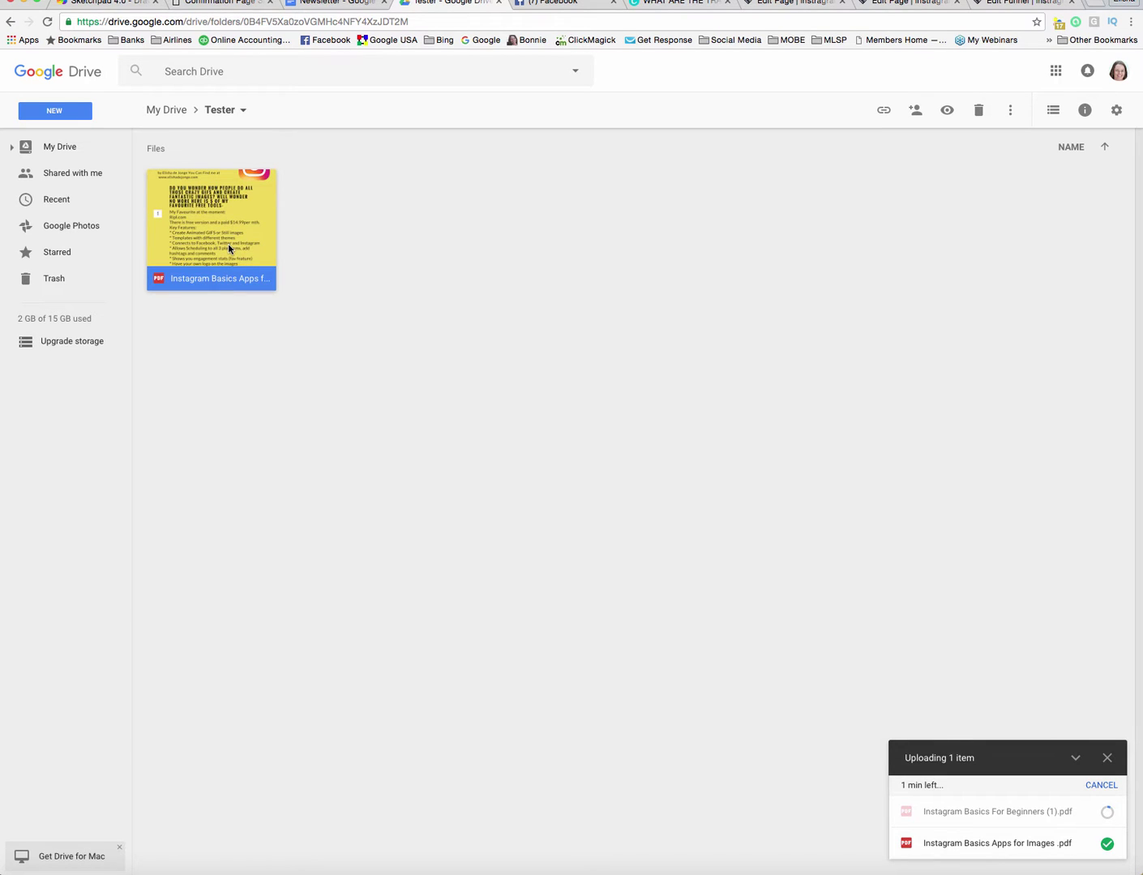
right_click(228, 249)
click(312, 342)
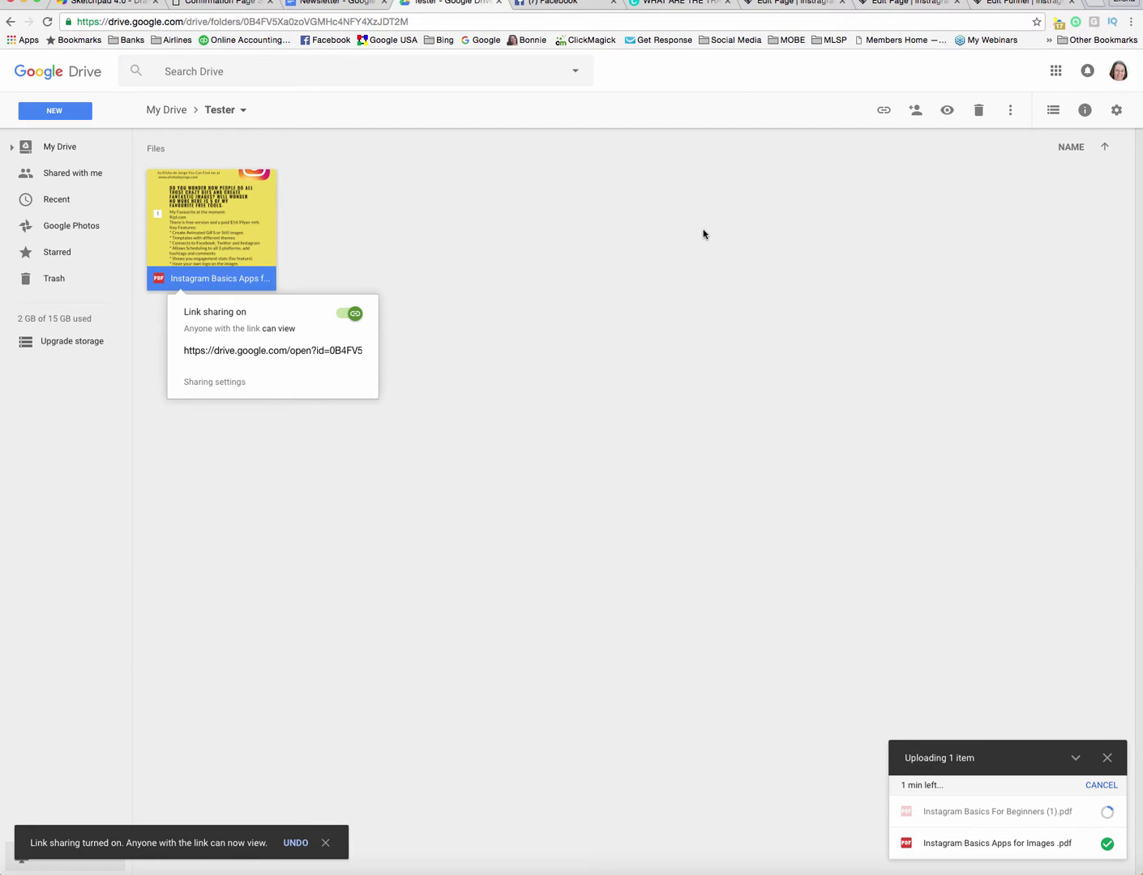
Step: Open the instragram page in Funnelizer's page editor from its gear menu
click(1009, 6)
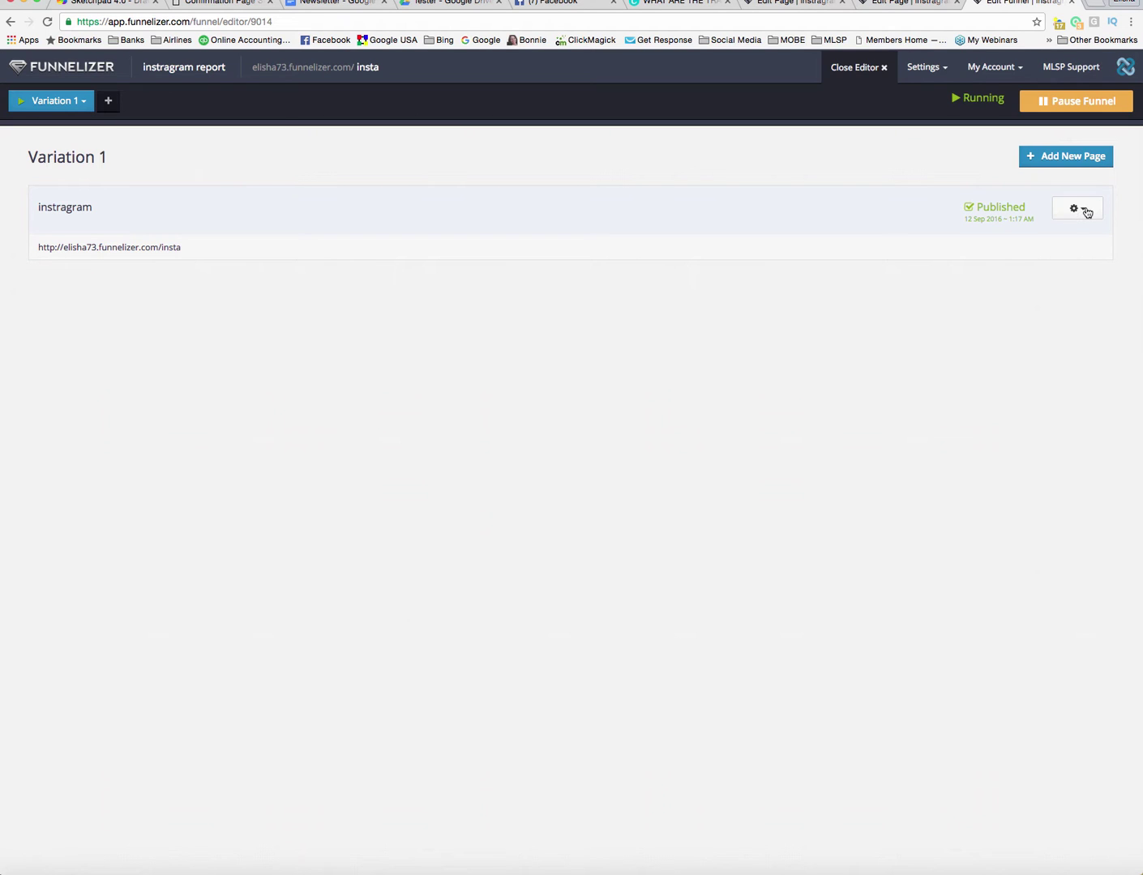
click(1086, 212)
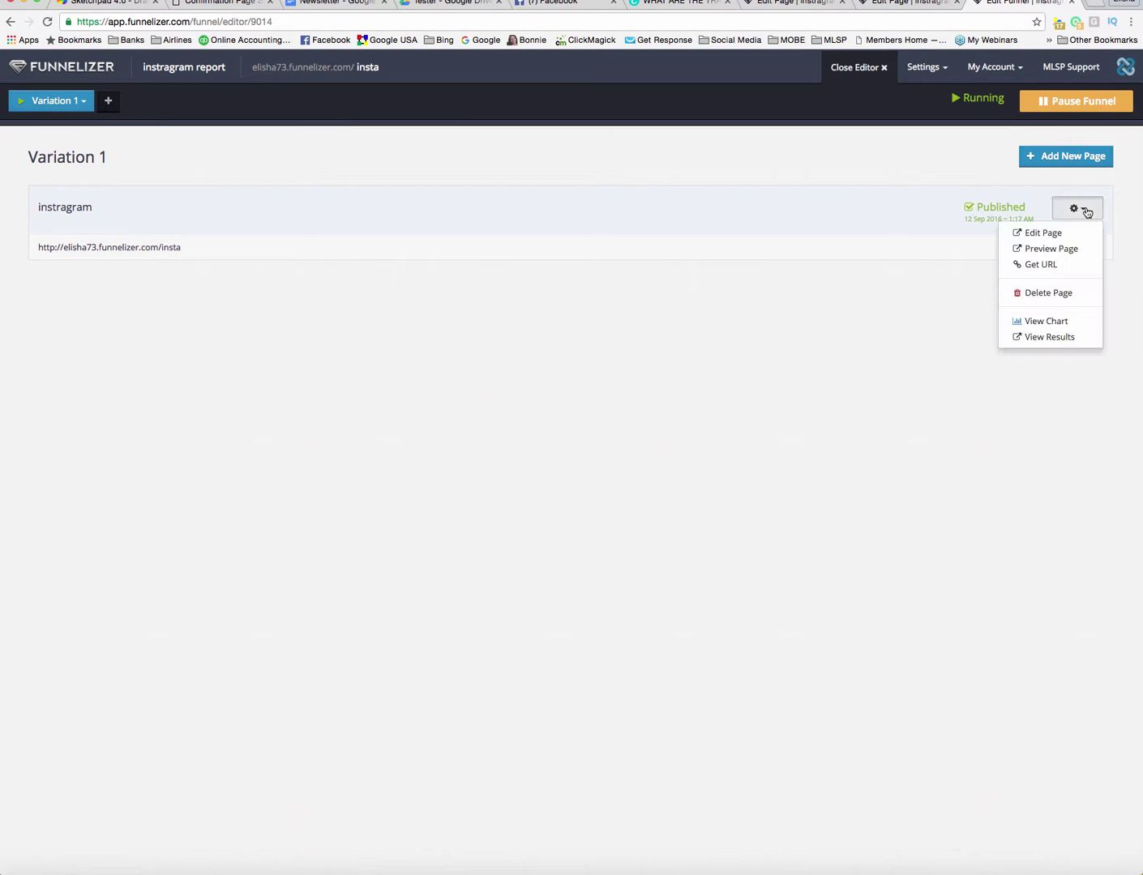
click(1043, 236)
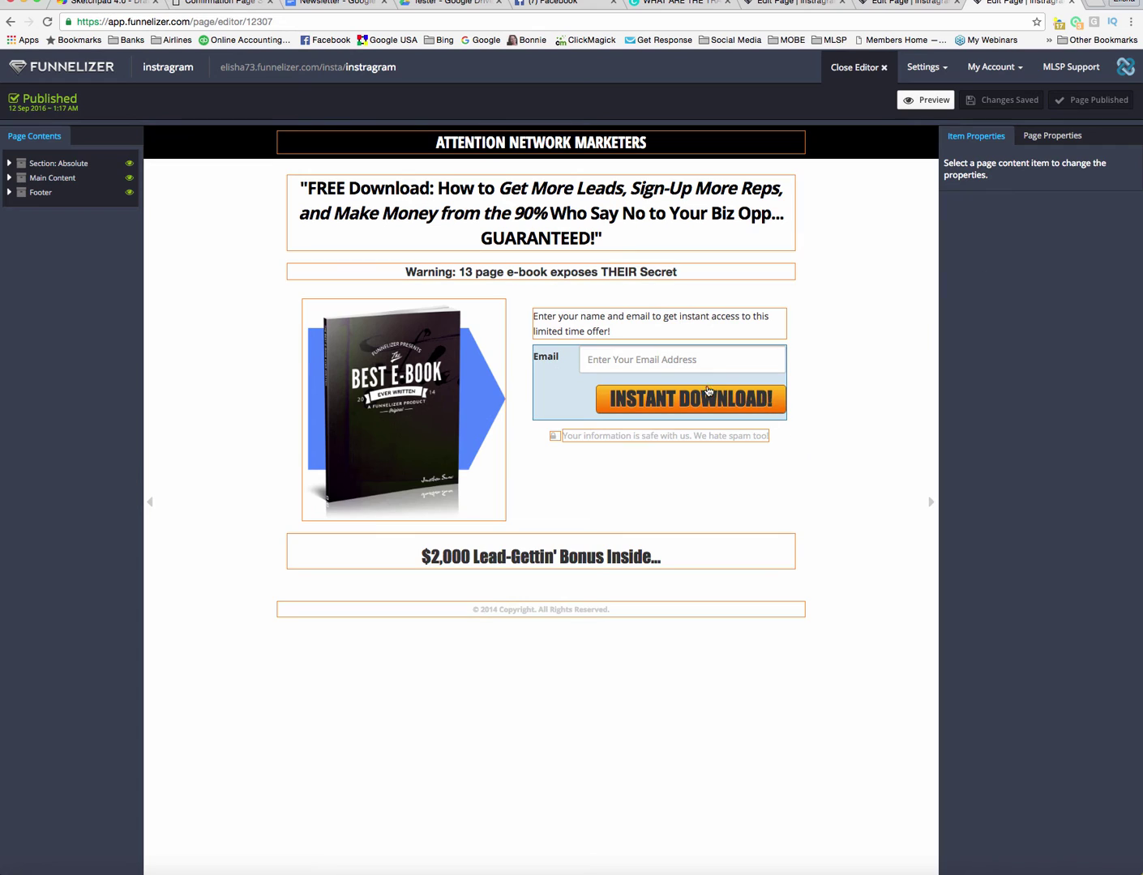
Step: Replace the Instant Download Custom URL with the Drive link, then save and publish
click(687, 403)
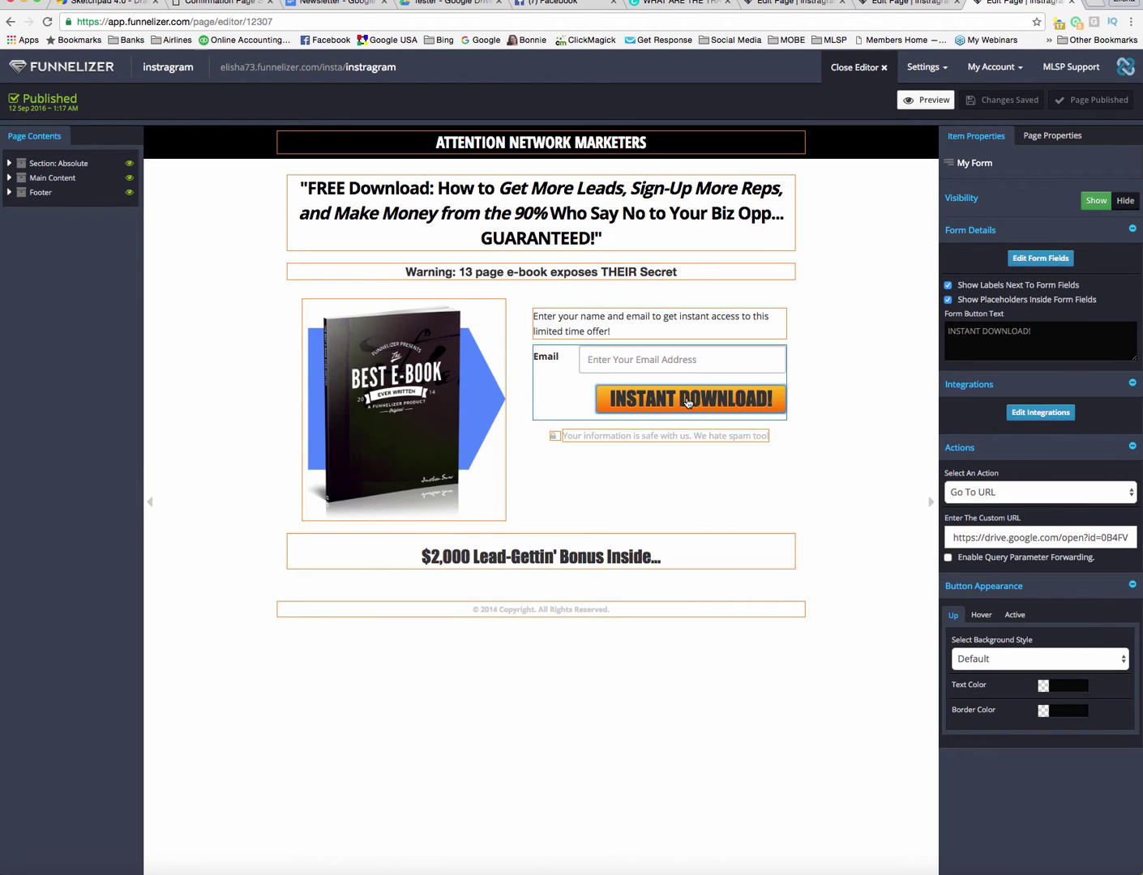
drag(948, 537, 1114, 540)
key(BackSpace)
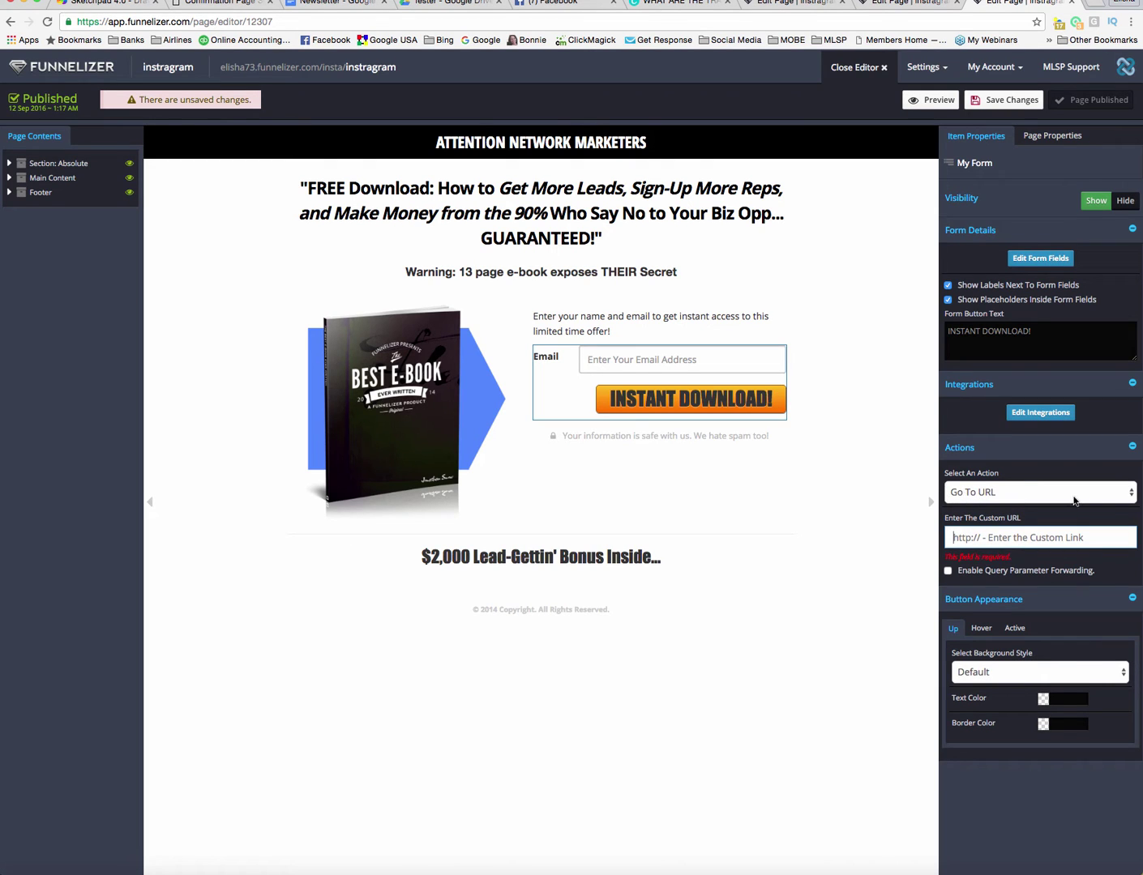
click(1132, 497)
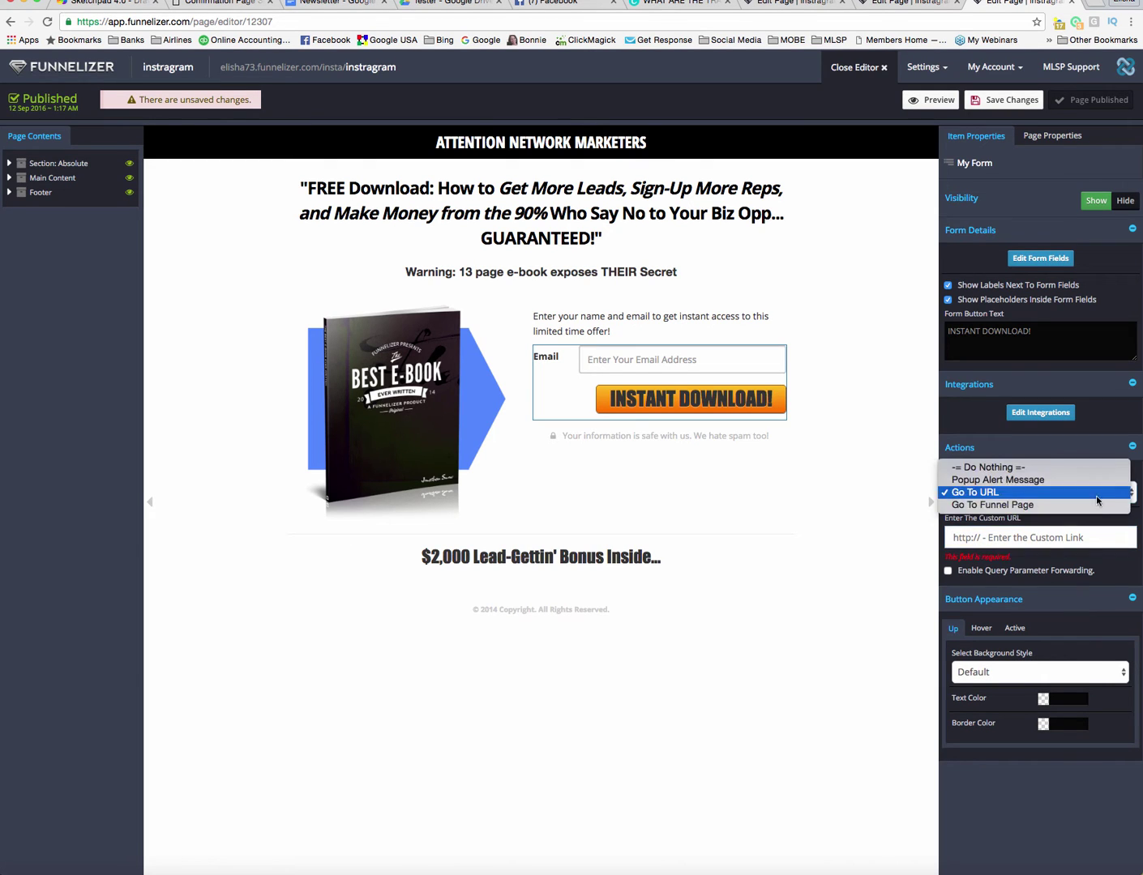
click(968, 492)
click(966, 537)
right_click(966, 539)
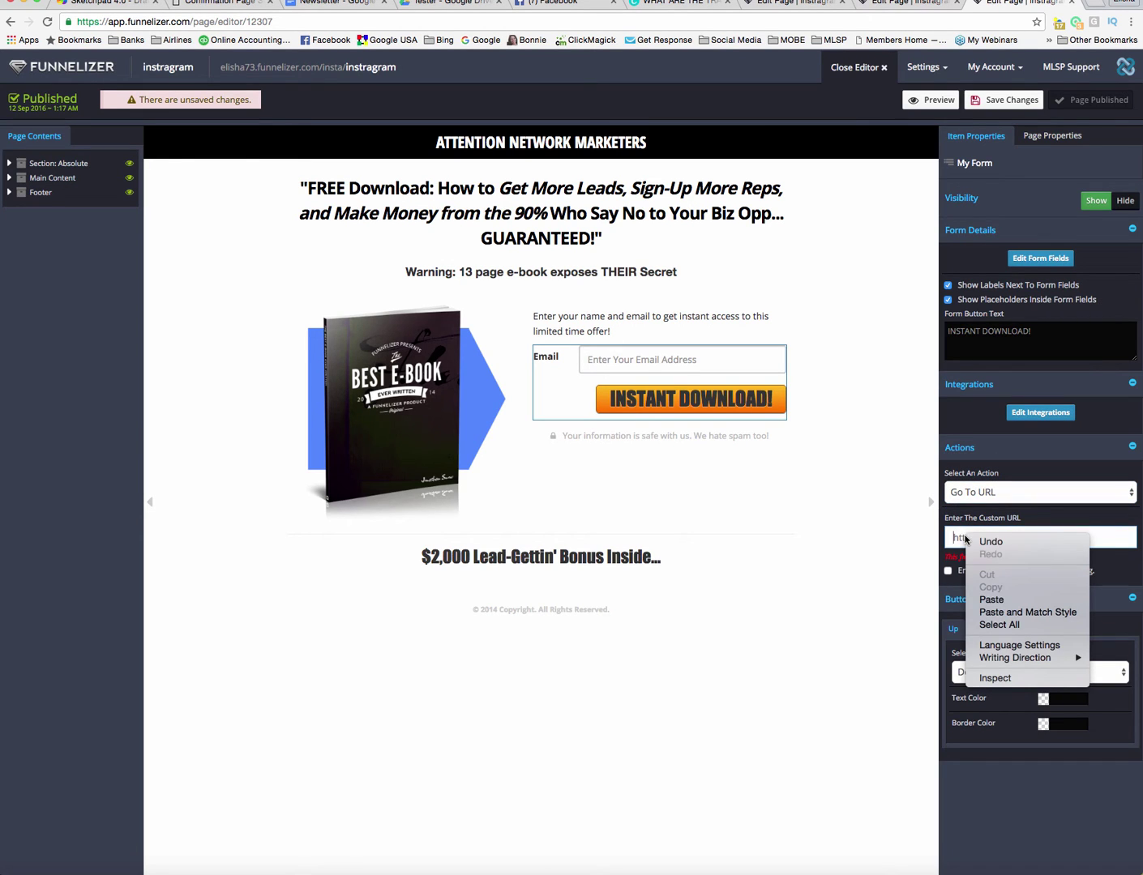
click(990, 599)
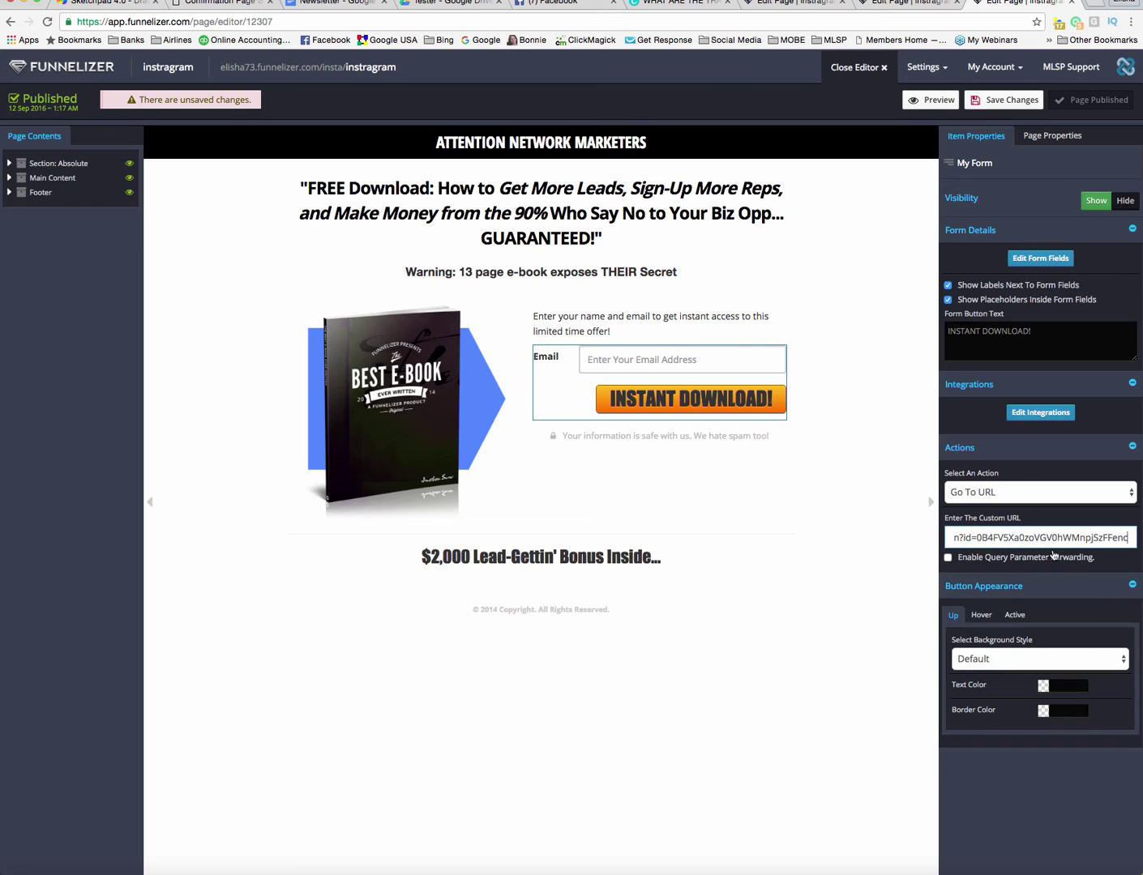
click(997, 101)
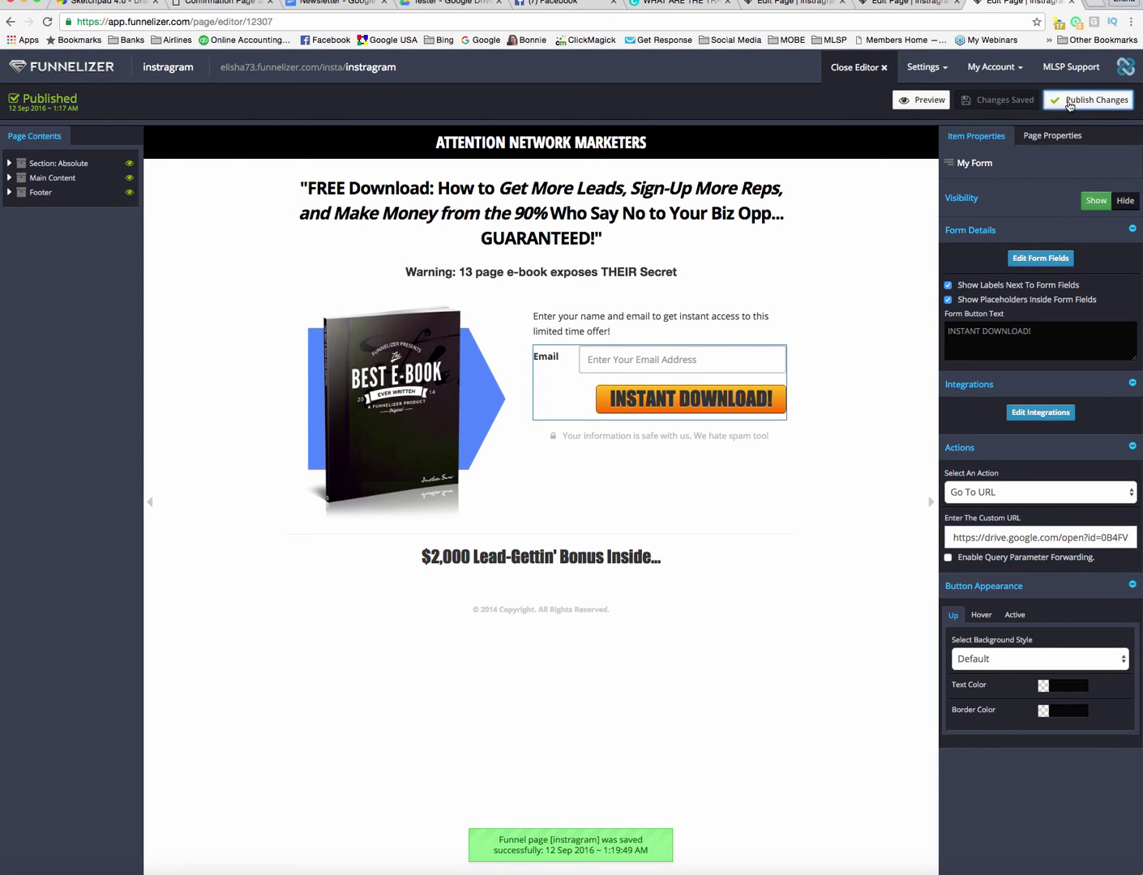
click(1069, 103)
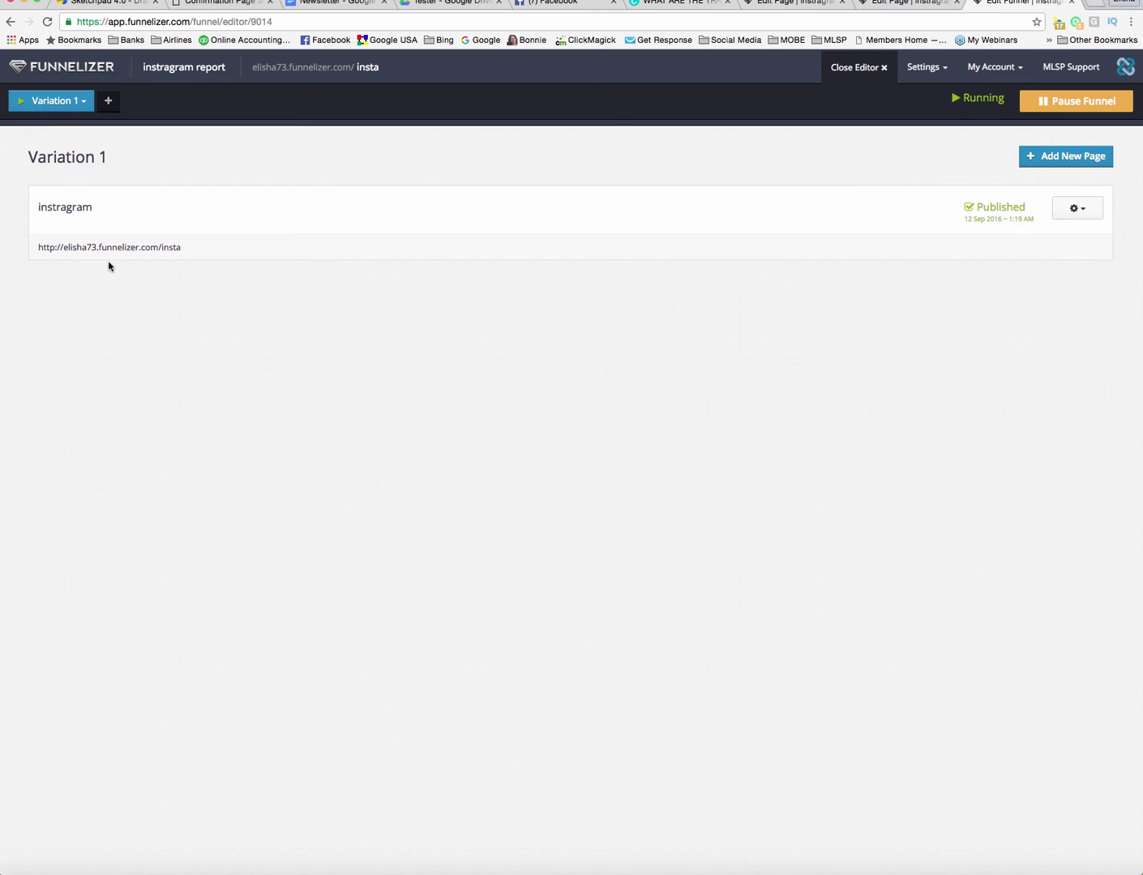
Step: Copy the instragram page's Funnel URL from Get URL
click(1088, 213)
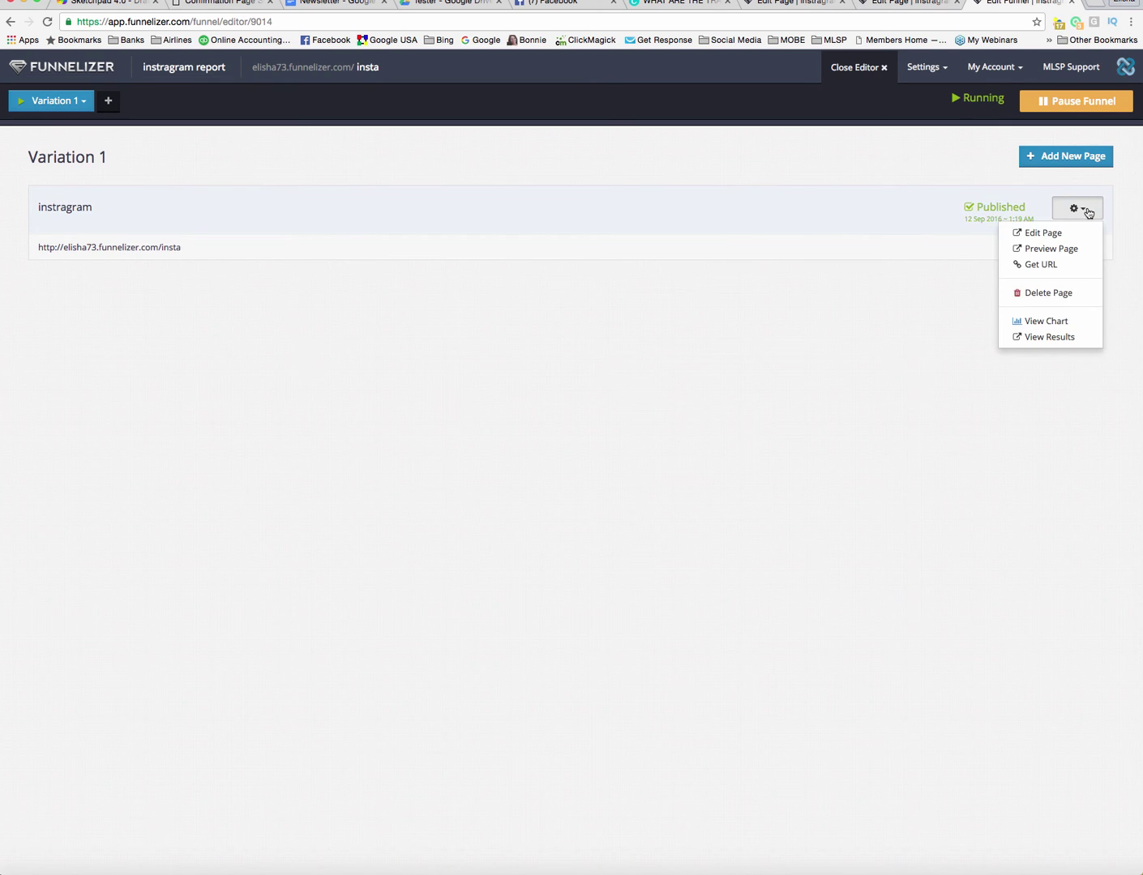
click(1043, 265)
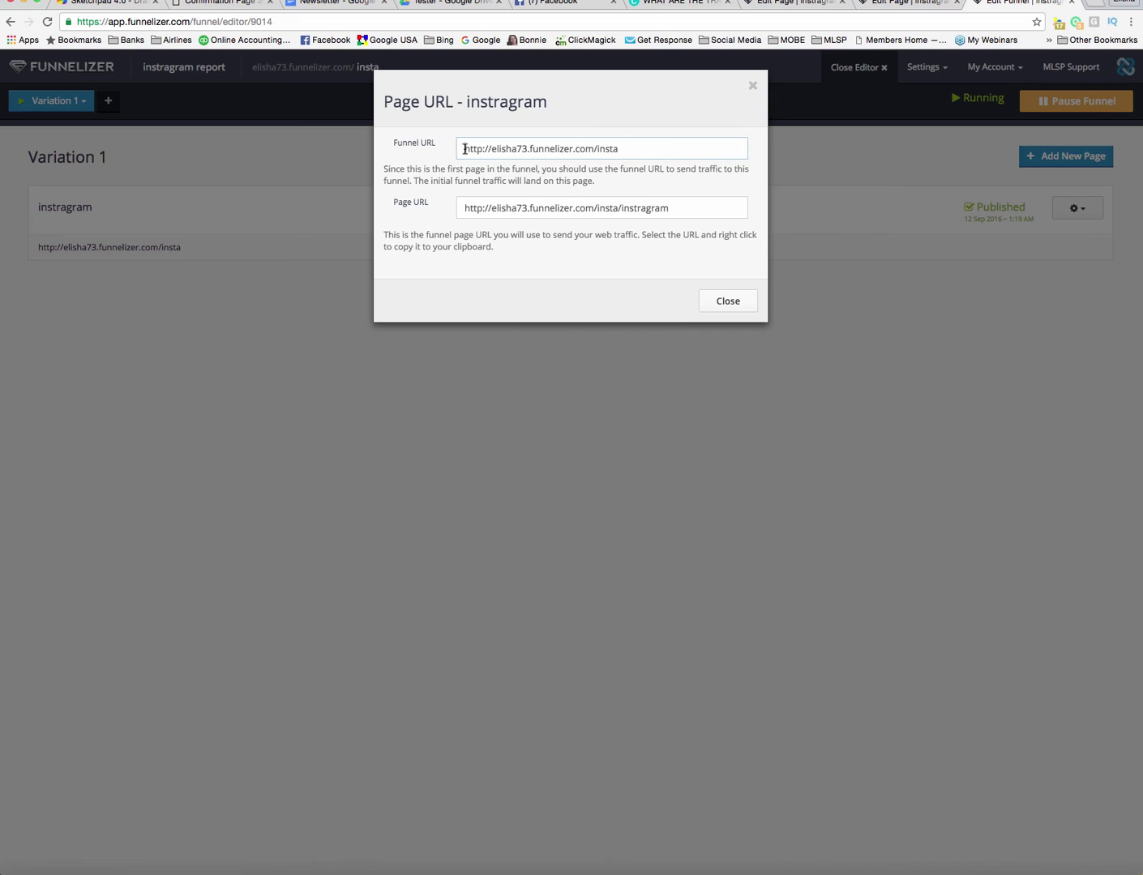
drag(463, 149, 653, 150)
right_click(605, 148)
click(622, 222)
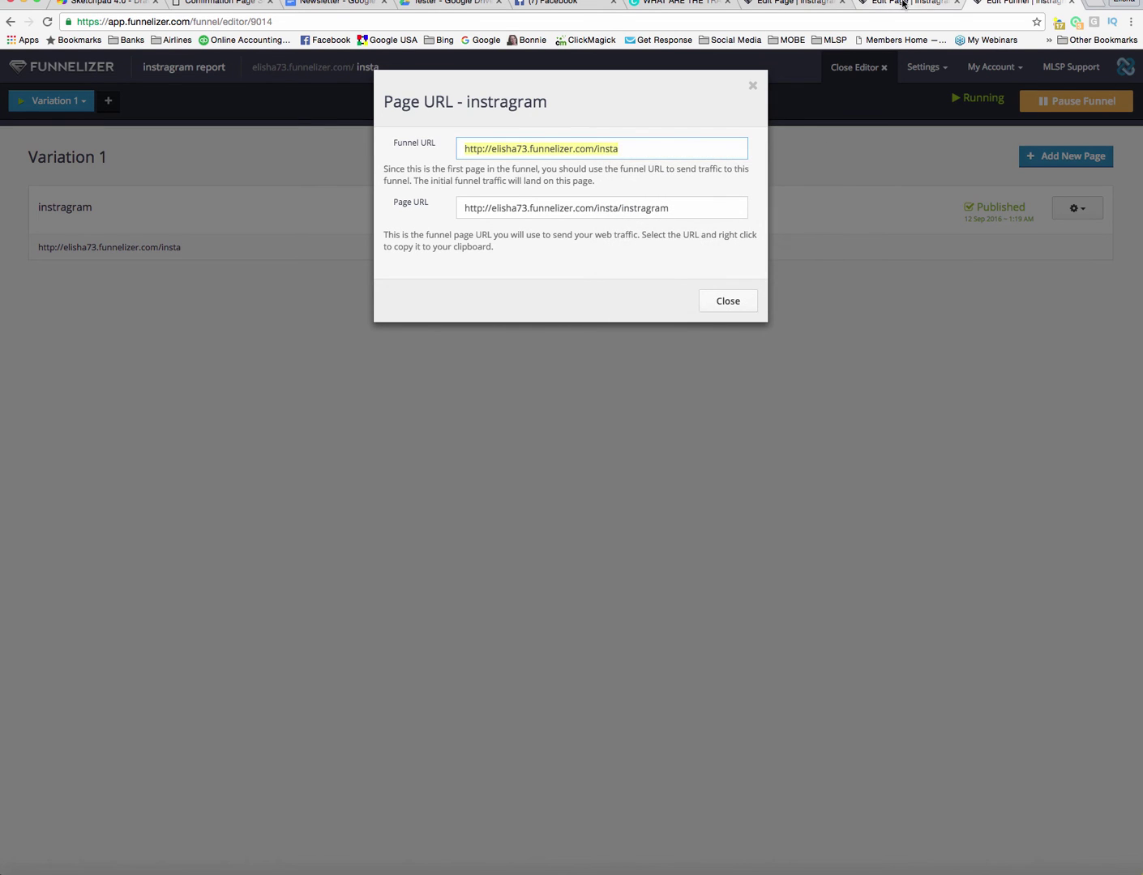
Step: Load the live funnel page, enter a test email and submit Instant Download
click(902, 3)
click(572, 21)
key(BackSpace)
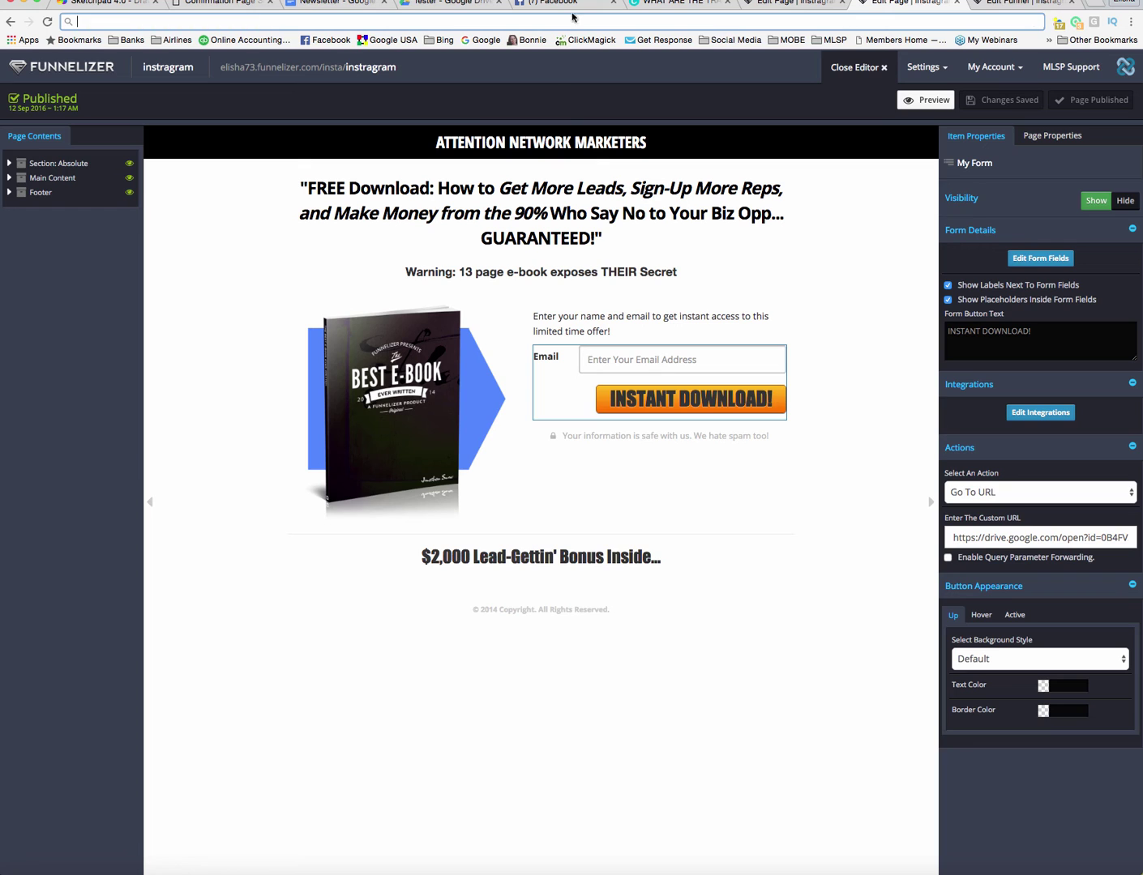
right_click(434, 20)
click(455, 60)
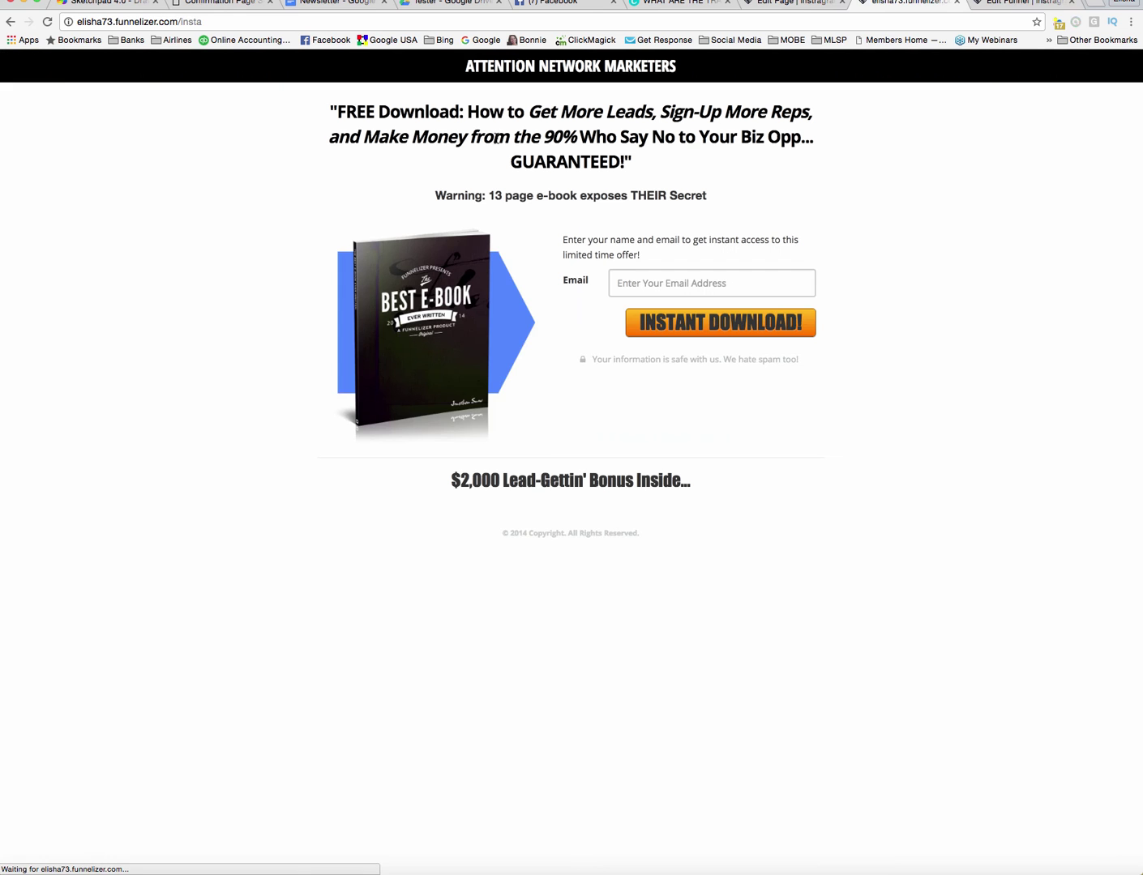
click(705, 278)
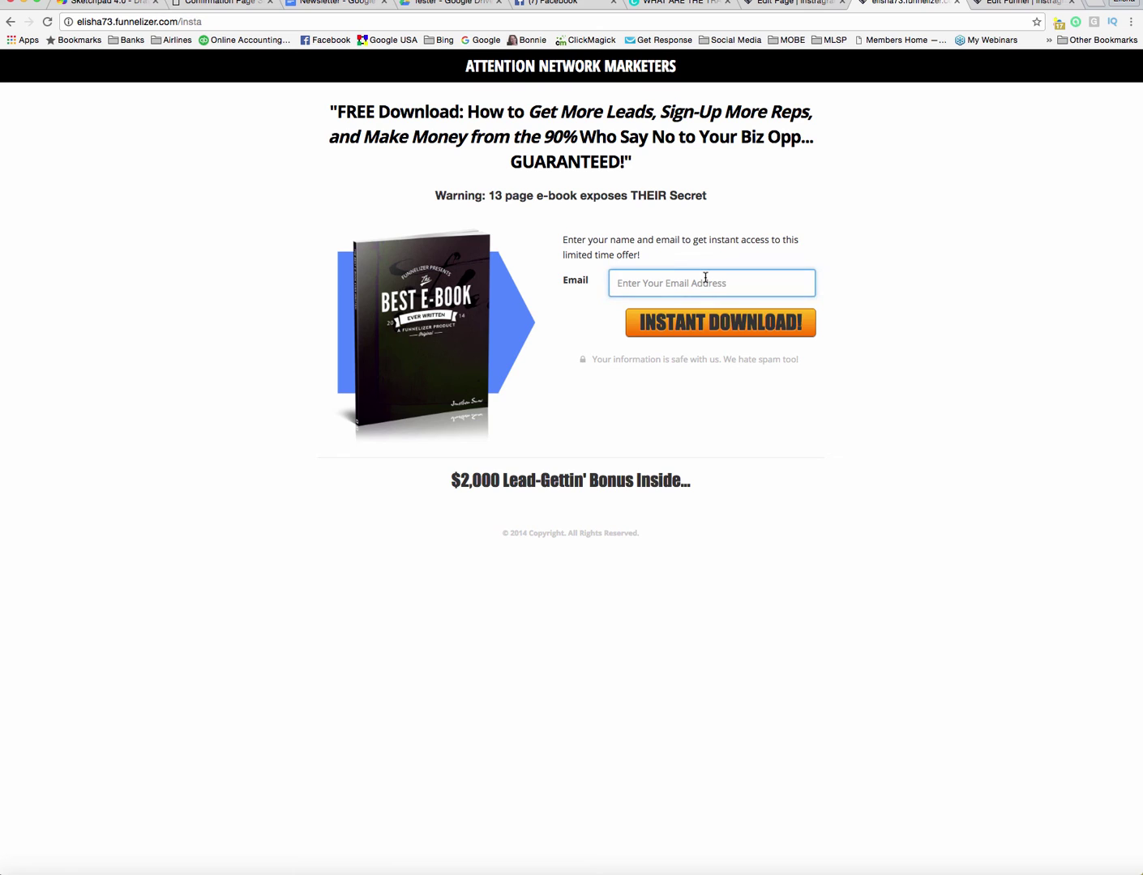
click(719, 323)
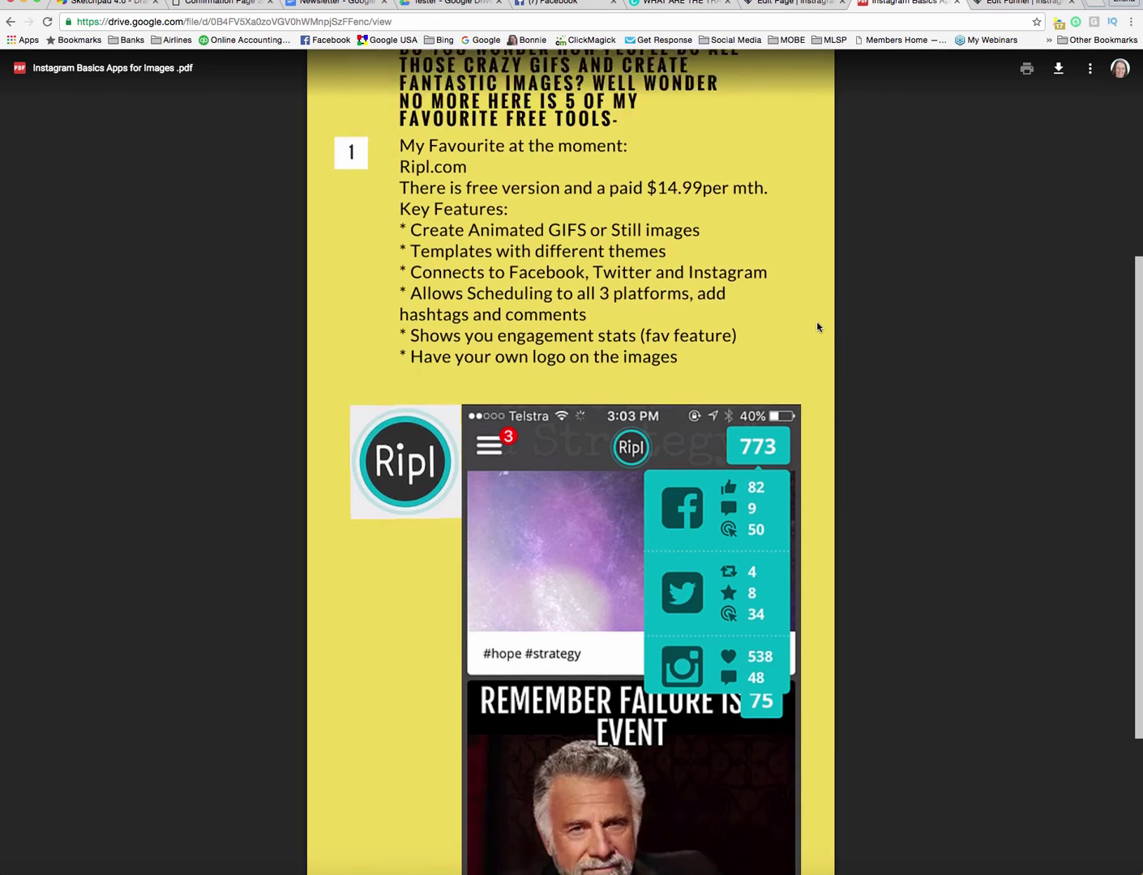
scroll(819, 327, up, 5)
scroll(817, 322, down, 5)
scroll(816, 323, down, 3)
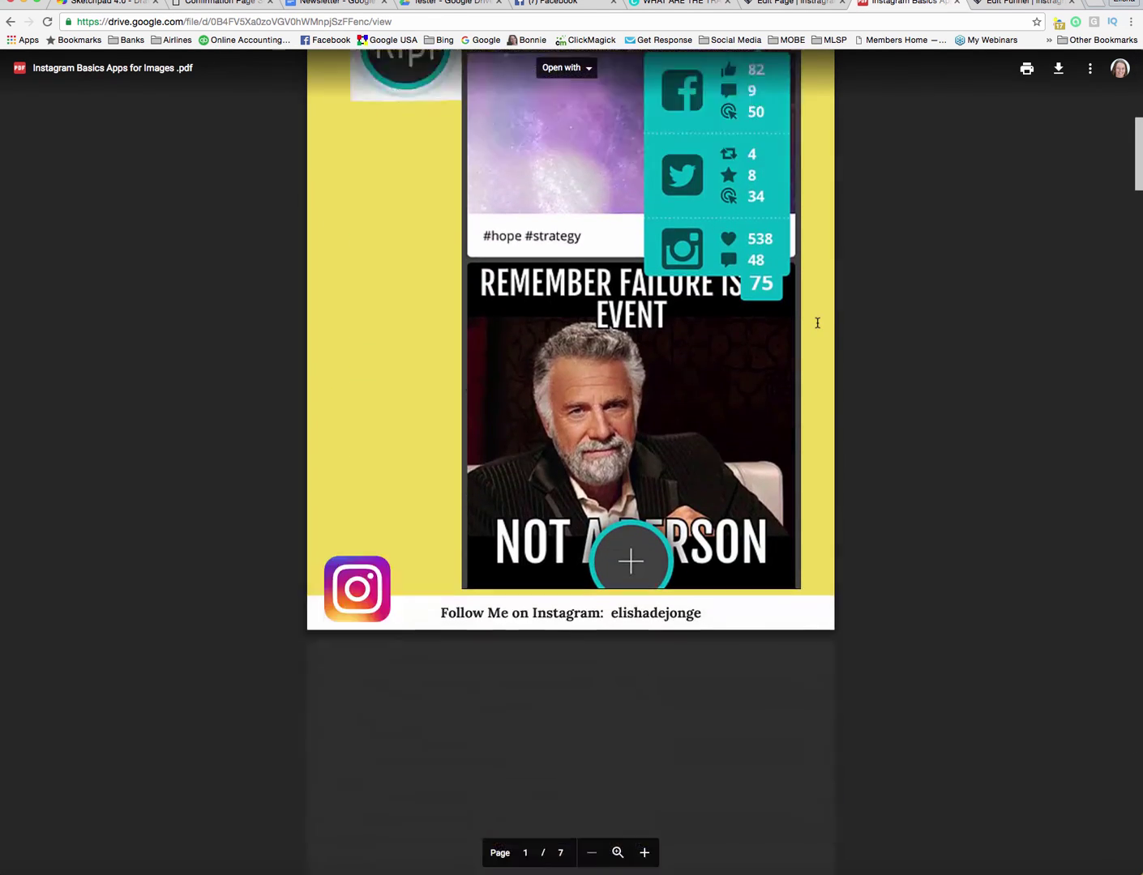
scroll(817, 322, down, 1)
scroll(817, 322, down, 4)
scroll(817, 322, down, 5)
scroll(817, 323, up, 5)
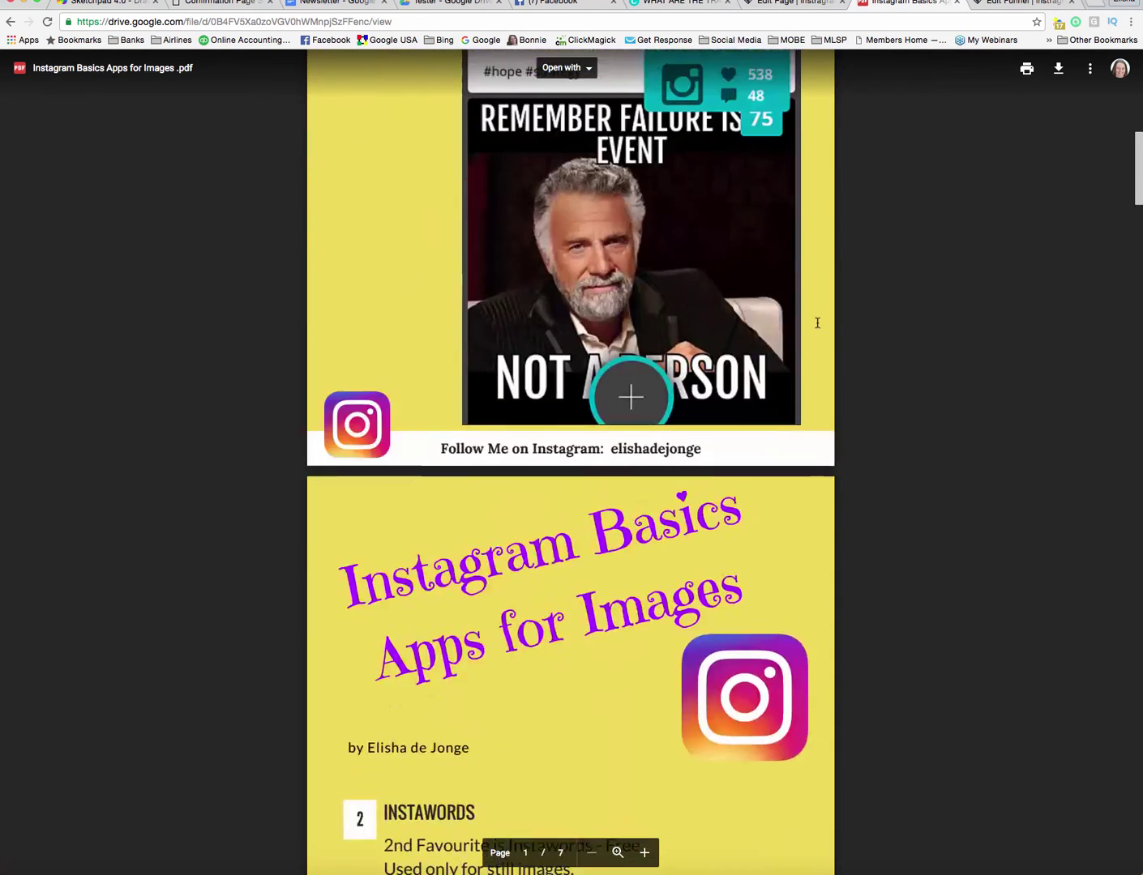
scroll(816, 323, up, 5)
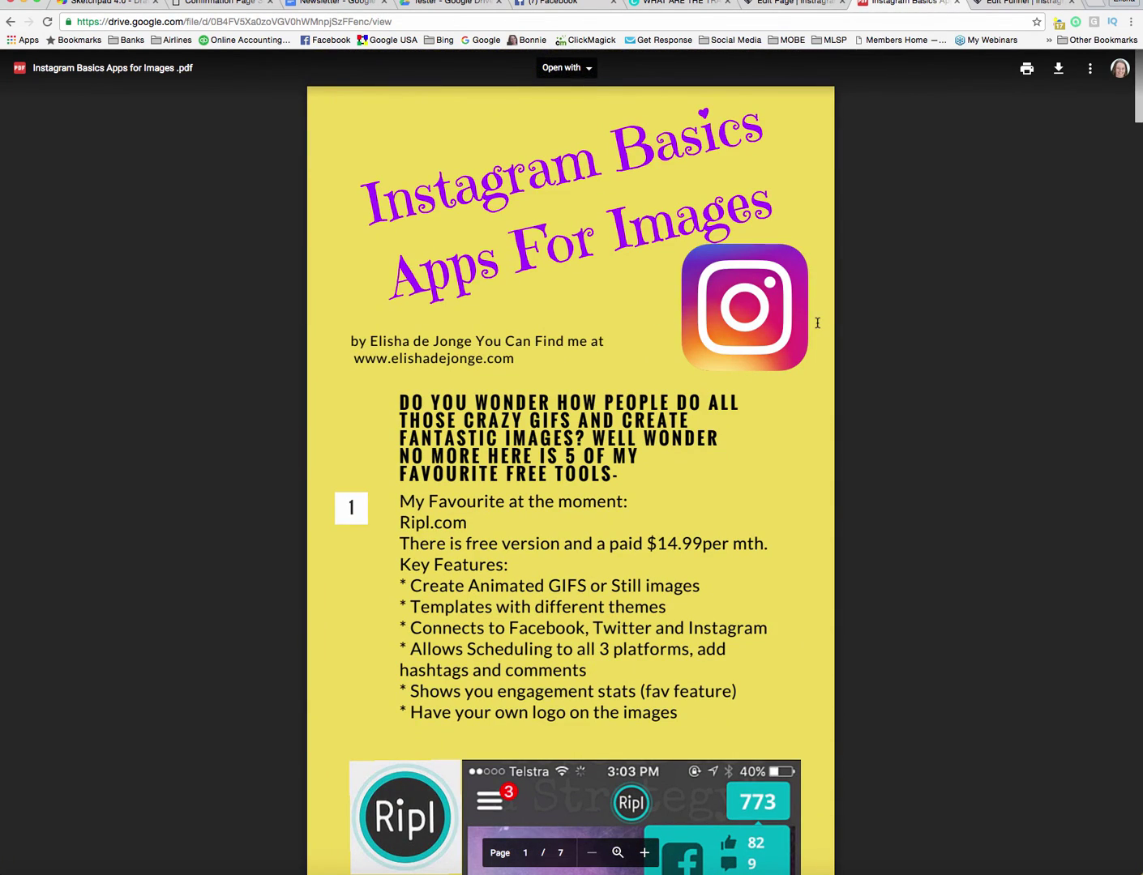